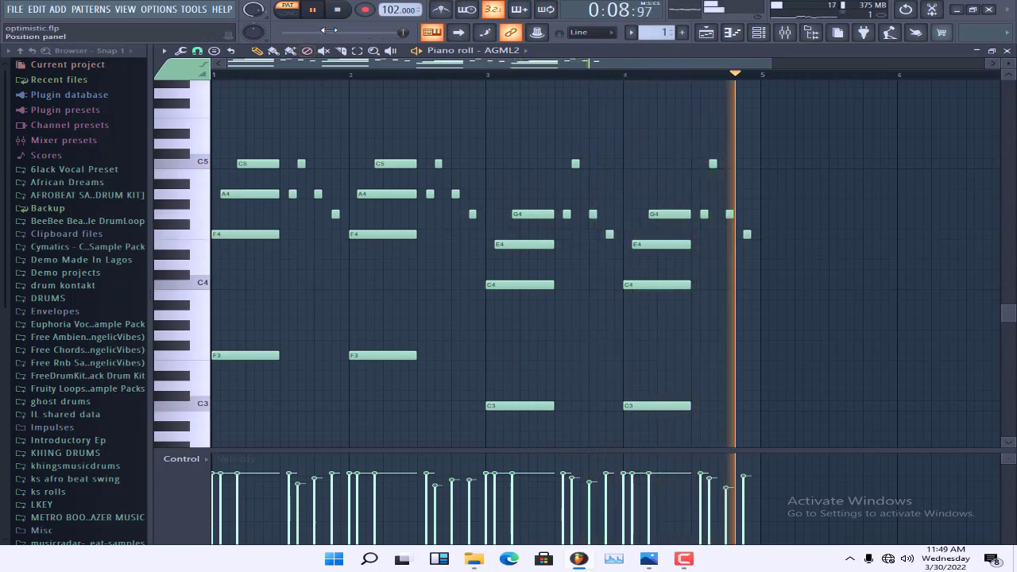
Stop the AGML2 melody and play Pattern 5's Xpand!2 chords from bar 1 in the piano roll, closing it when done.
left_click(337, 10)
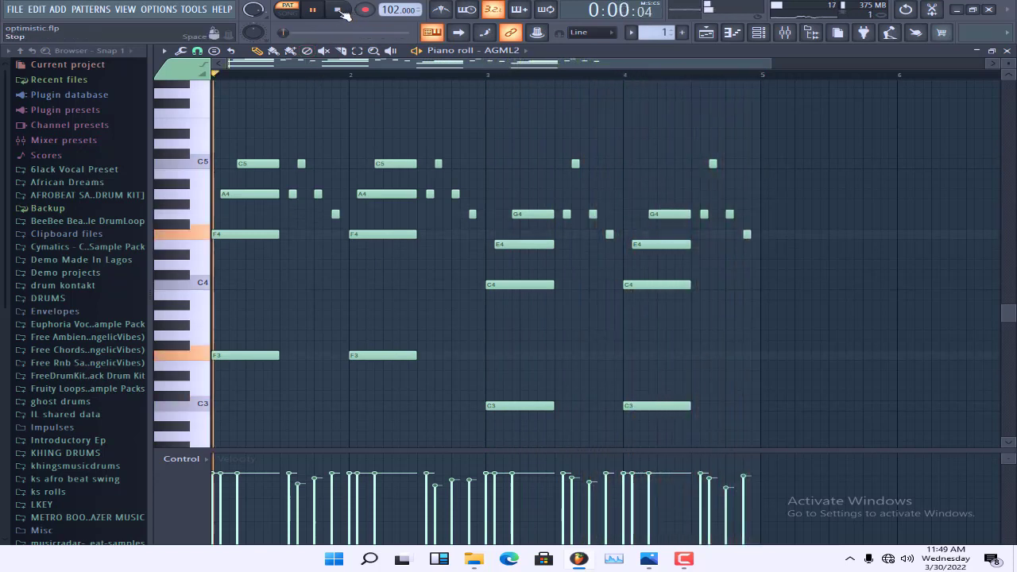
left_click(1007, 50)
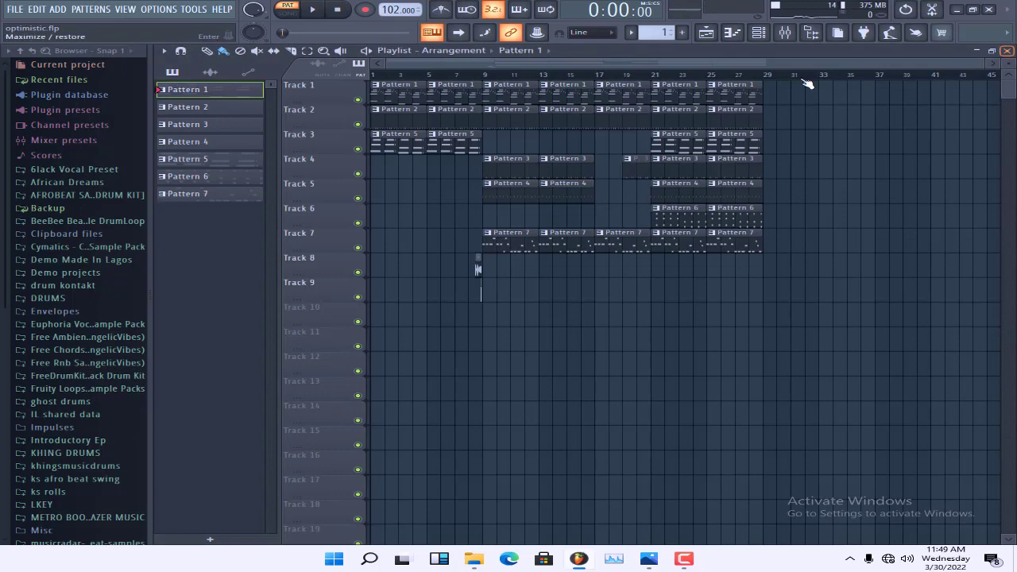
double_click(679, 145)
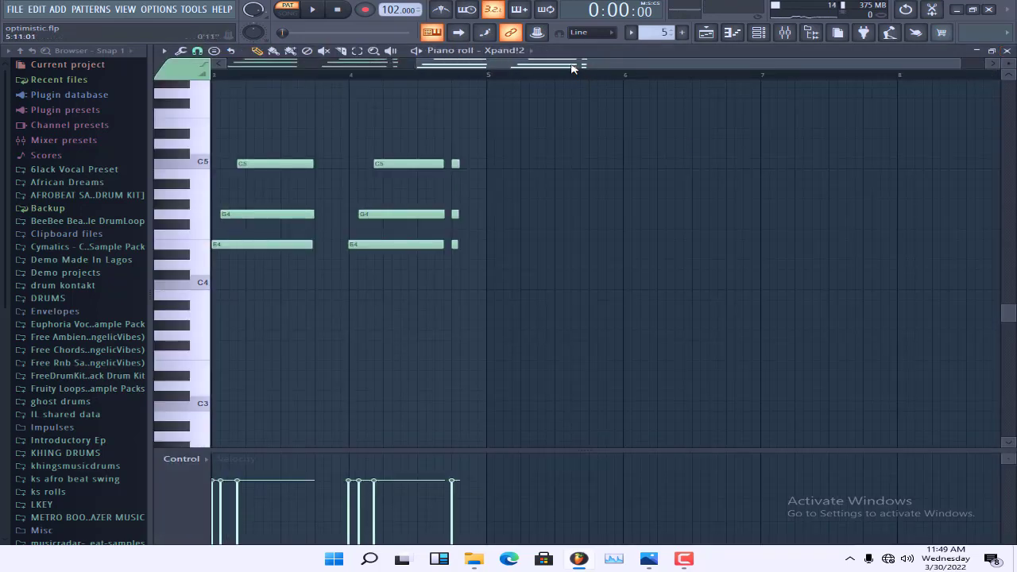
left_click_drag(570, 67, 297, 33)
left_click(313, 10)
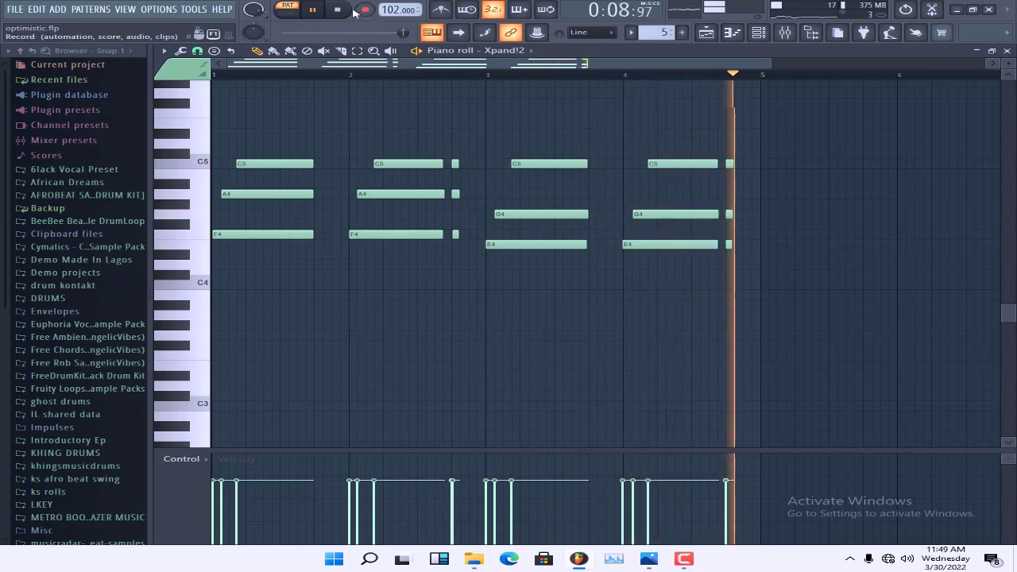
key("space")
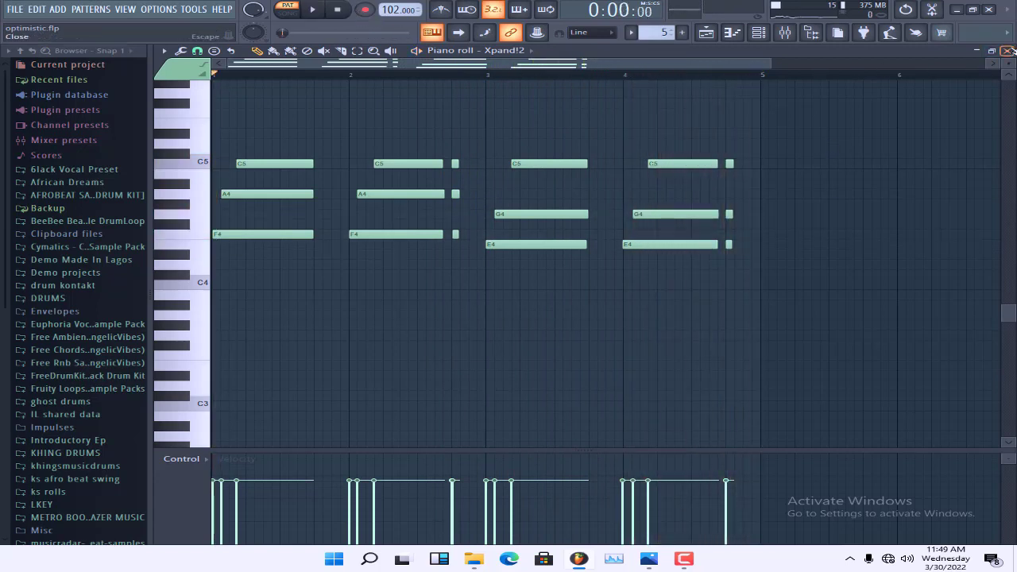
left_click(1007, 50)
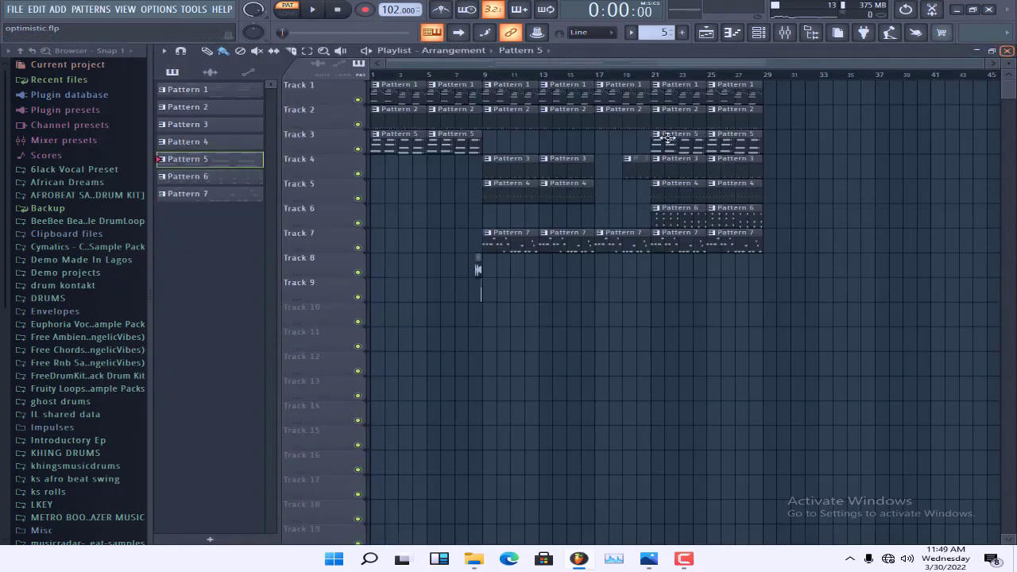
Open Pattern 6's Purity chords in the piano roll, play them through, and return to the playlist.
double_click(673, 222)
scroll(365, 63, "left", 2)
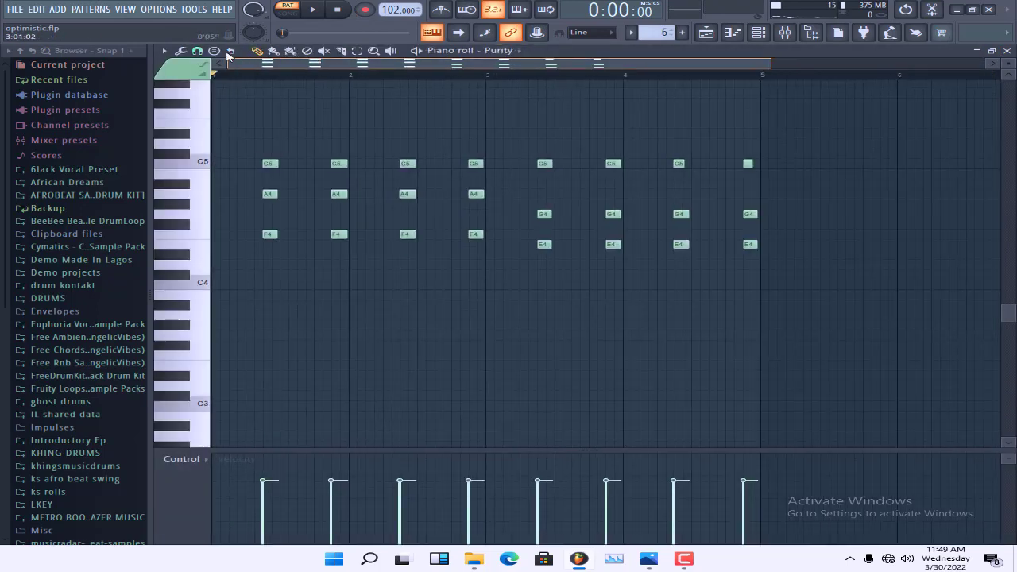
key("space")
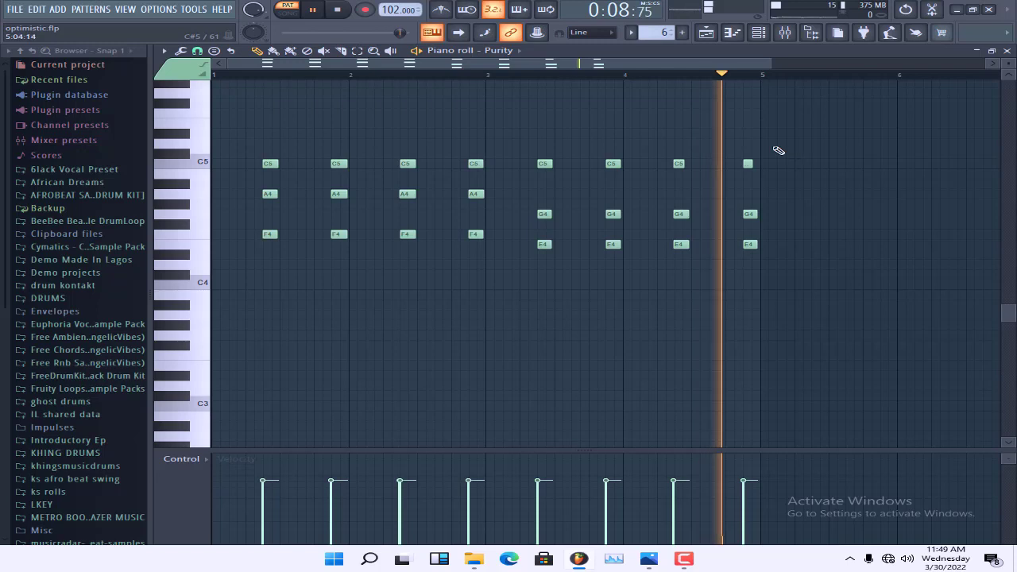
left_click(337, 9)
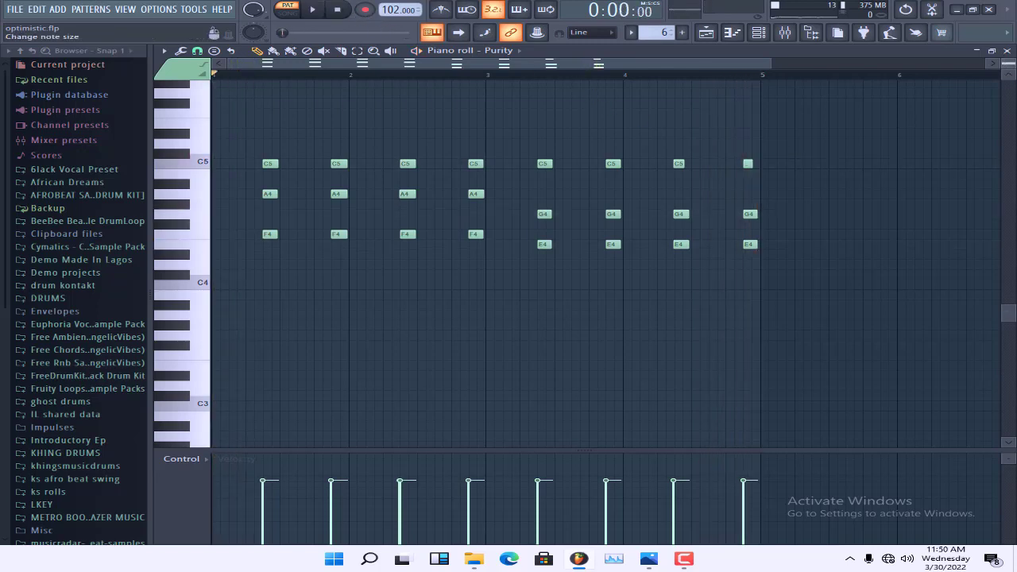
left_click(1007, 51)
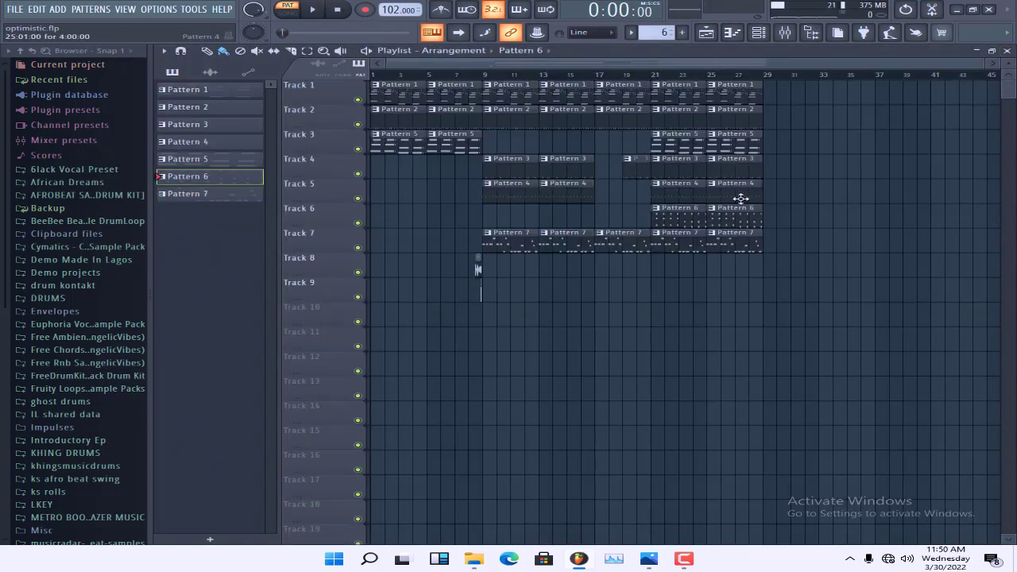
Open Pattern 7's Purity #2 line in the piano roll, play it from bar 1, and return to the playlist.
double_click(515, 243)
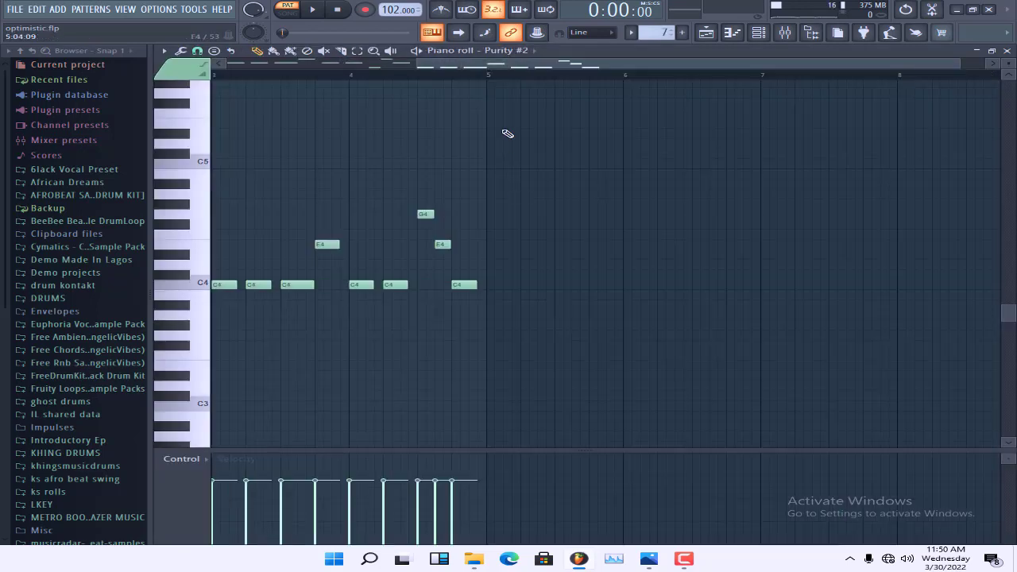
left_click_drag(505, 70, 274, 68)
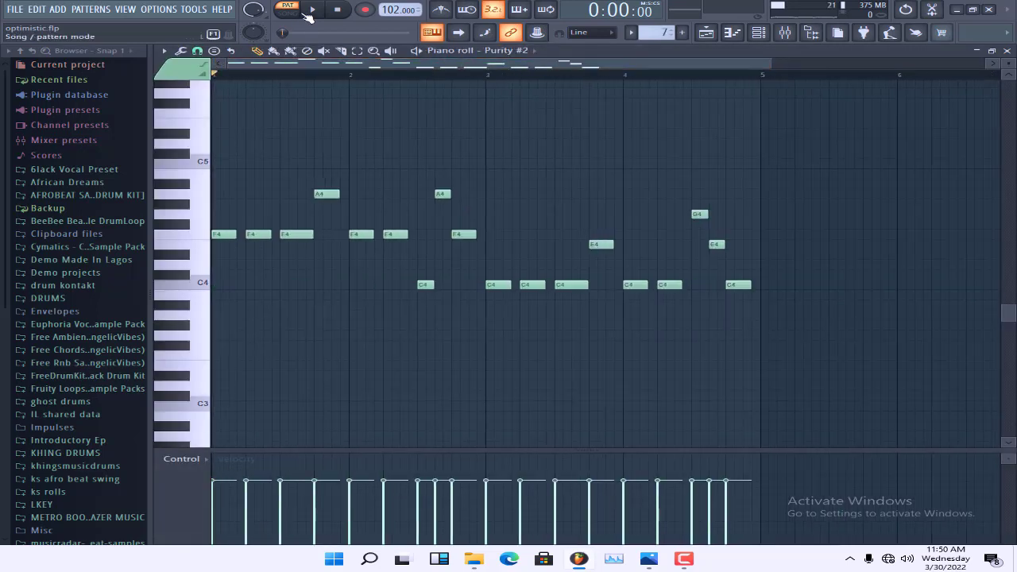
left_click(314, 12)
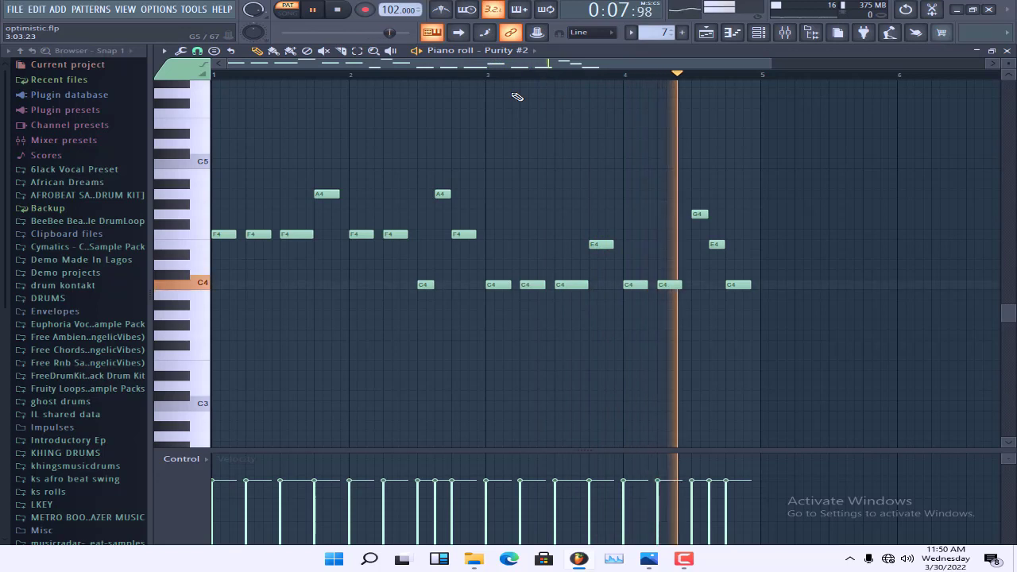
left_click(340, 10)
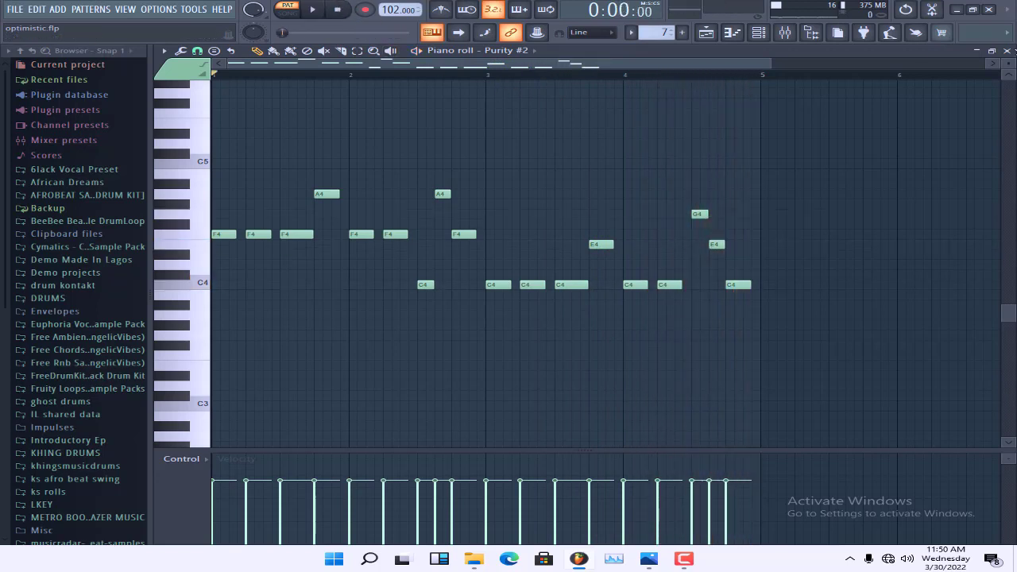
left_click(1008, 50)
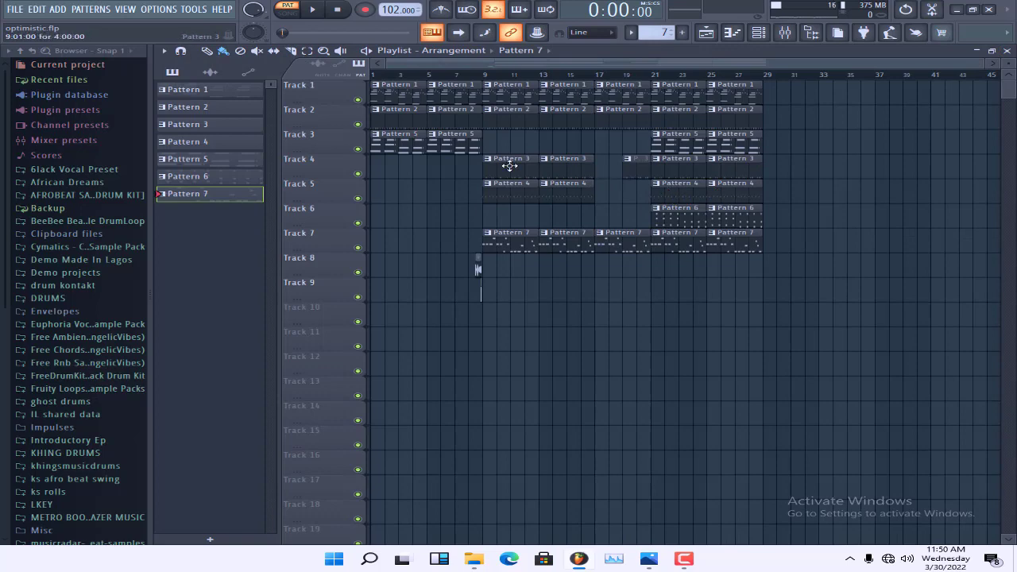
Play Pattern 2 in the channel rack, widening the rack to show more of its SAUCE 7 #2 and Spoon 9 steps.
left_click(452, 117)
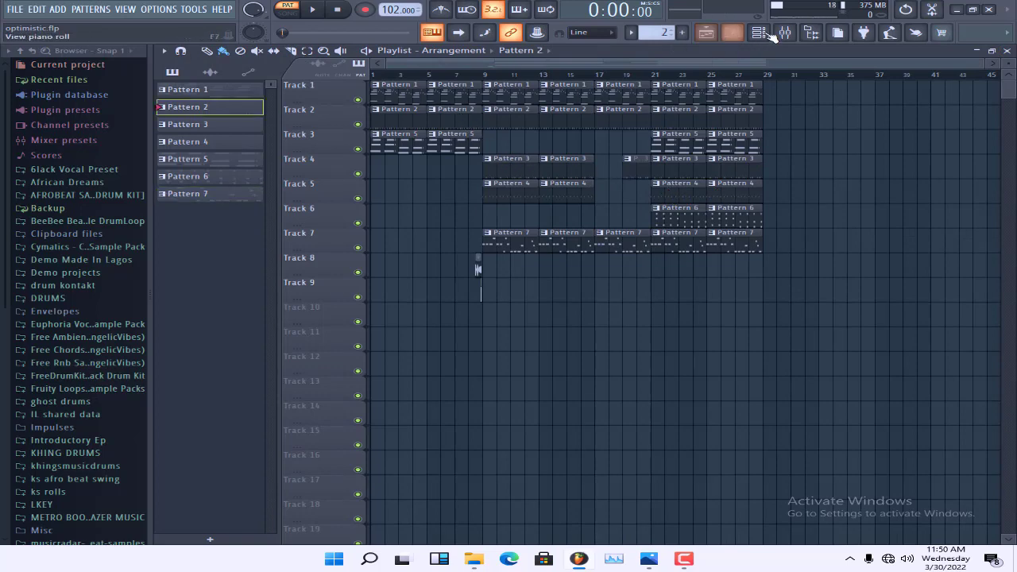
left_click(756, 31)
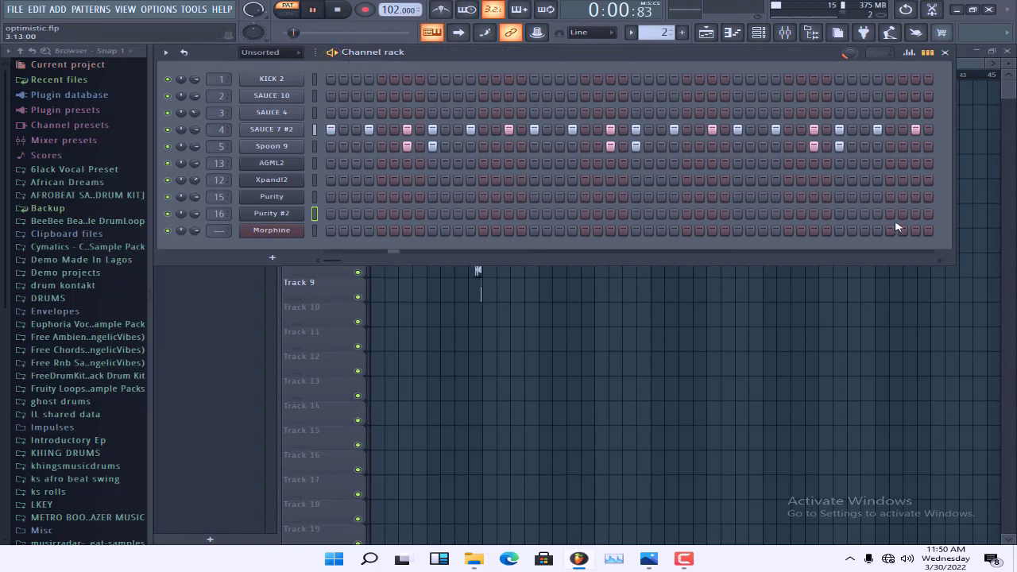
left_click_drag(955, 220, 1007, 220)
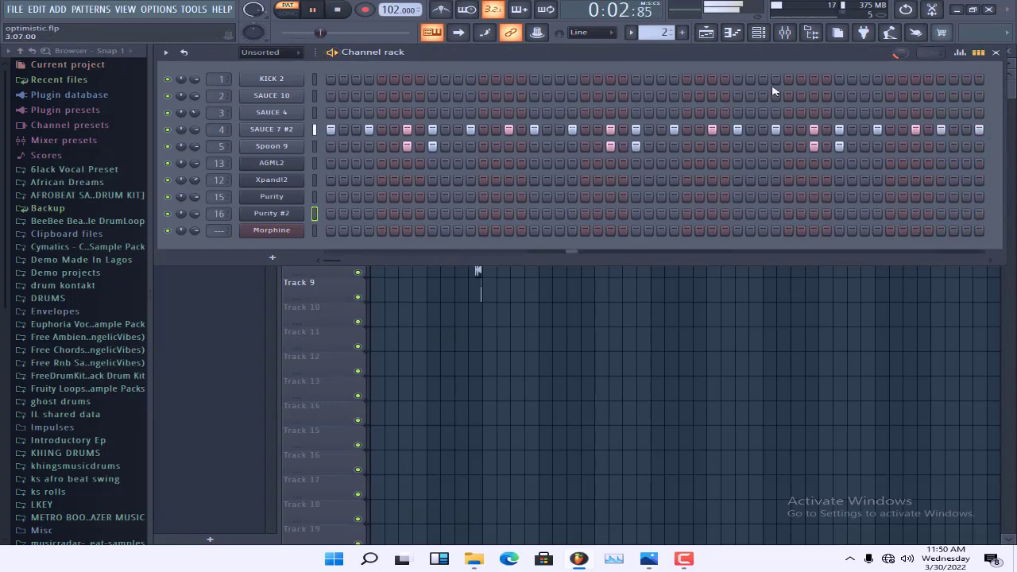
left_click_drag(733, 61, 601, 87)
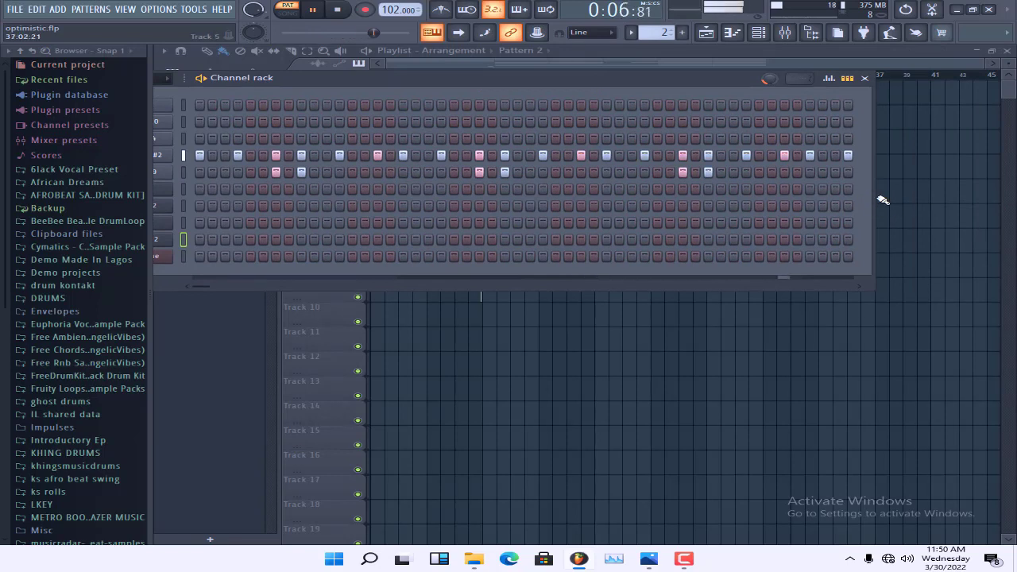
left_click_drag(873, 199, 1002, 201)
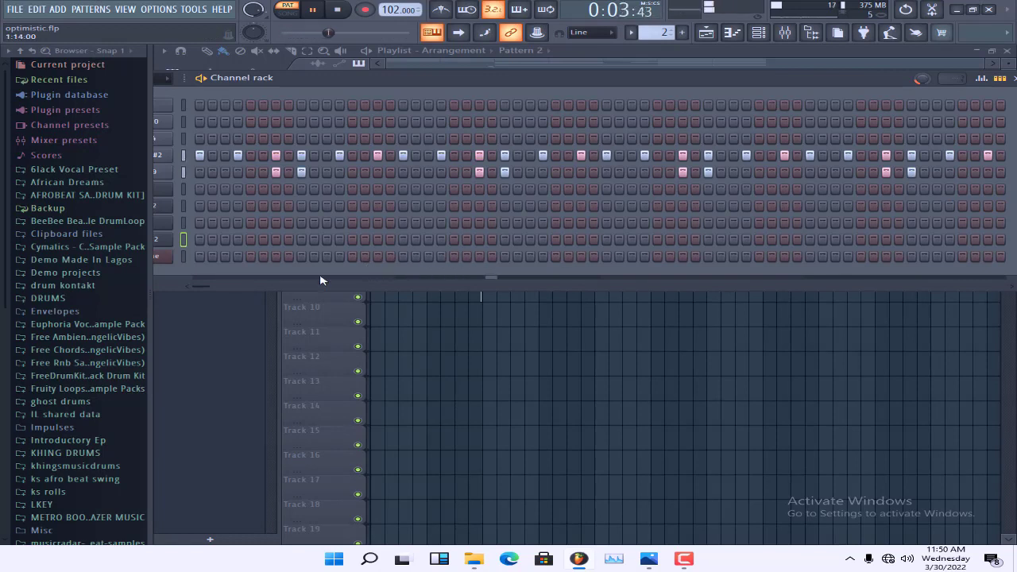
left_click_drag(208, 290, 206, 290)
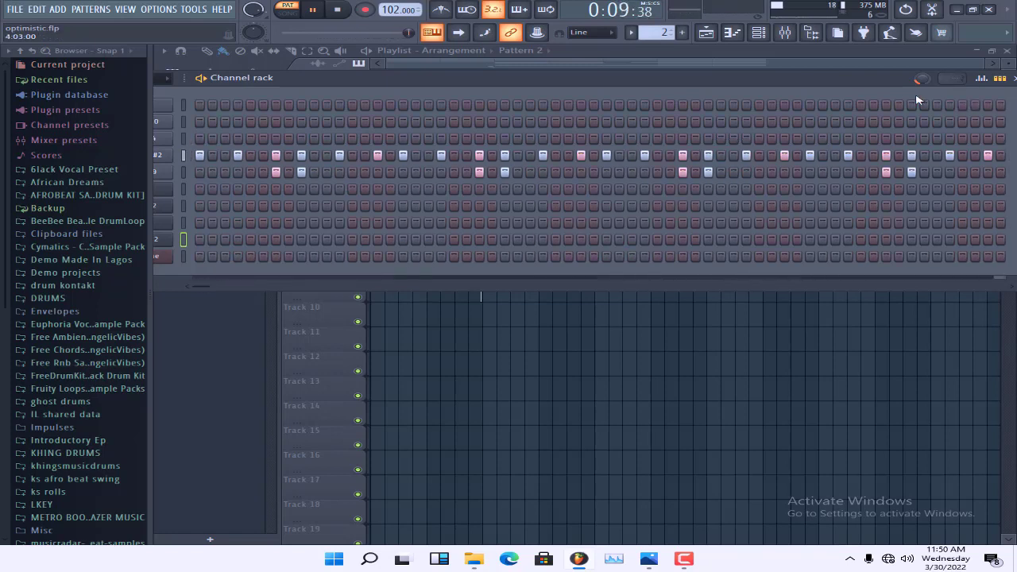
left_click(1013, 78)
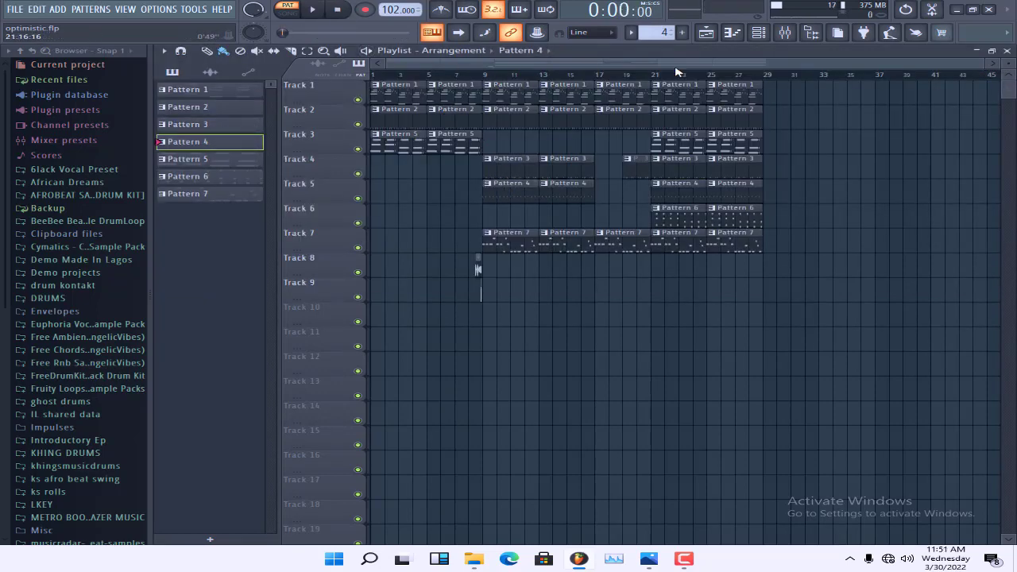
Play Pattern 4's KICK 2 steps in the channel rack, then stop playback and close the rack.
left_click(758, 34)
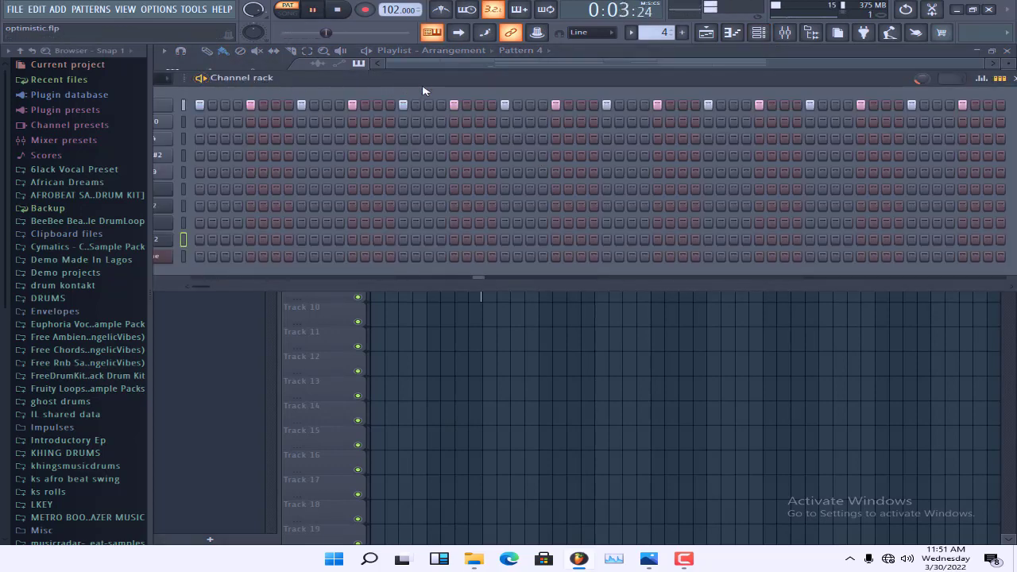
left_click_drag(422, 90, 423, 121)
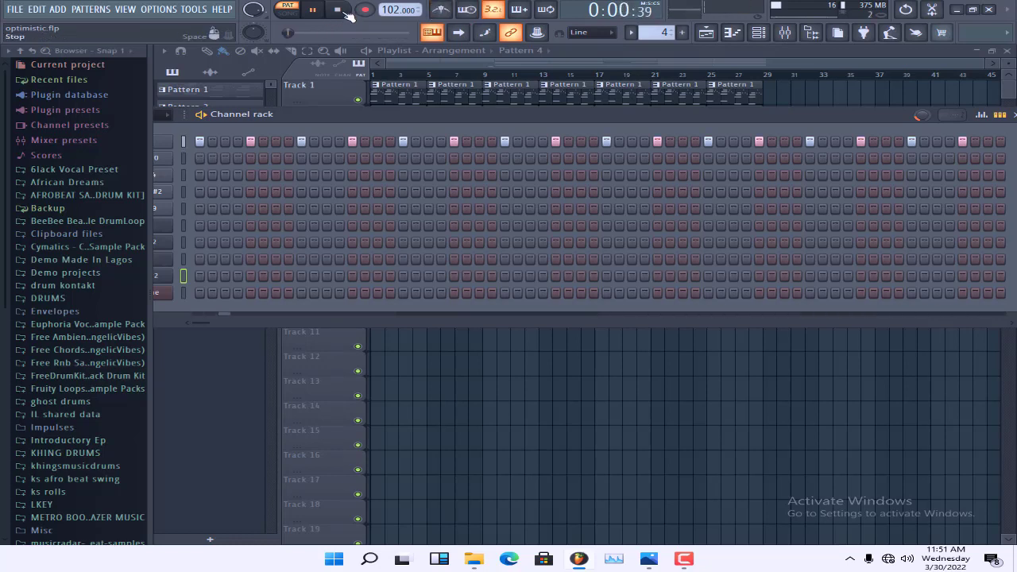
left_click_drag(861, 119, 762, 124)
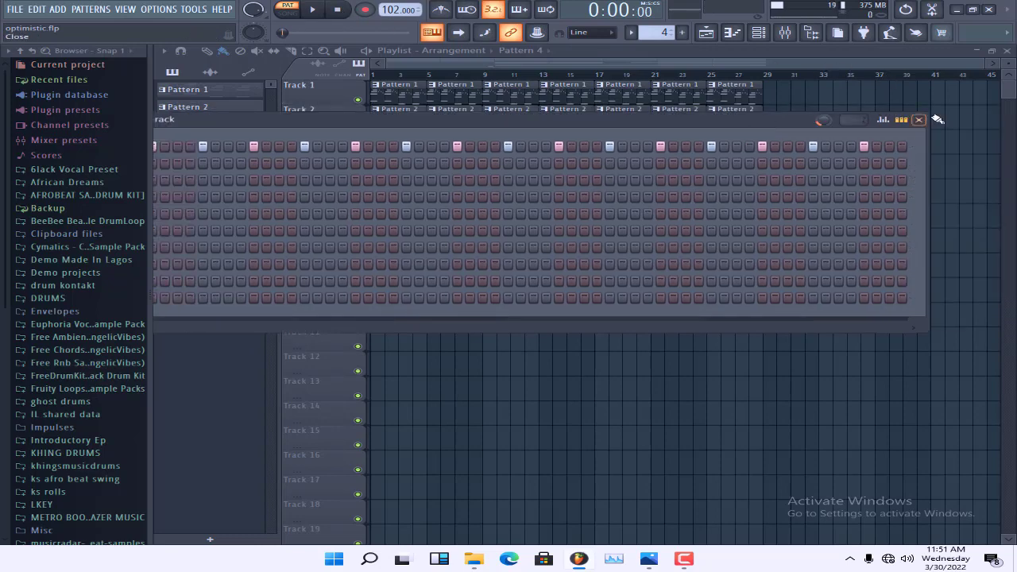
left_click(920, 120)
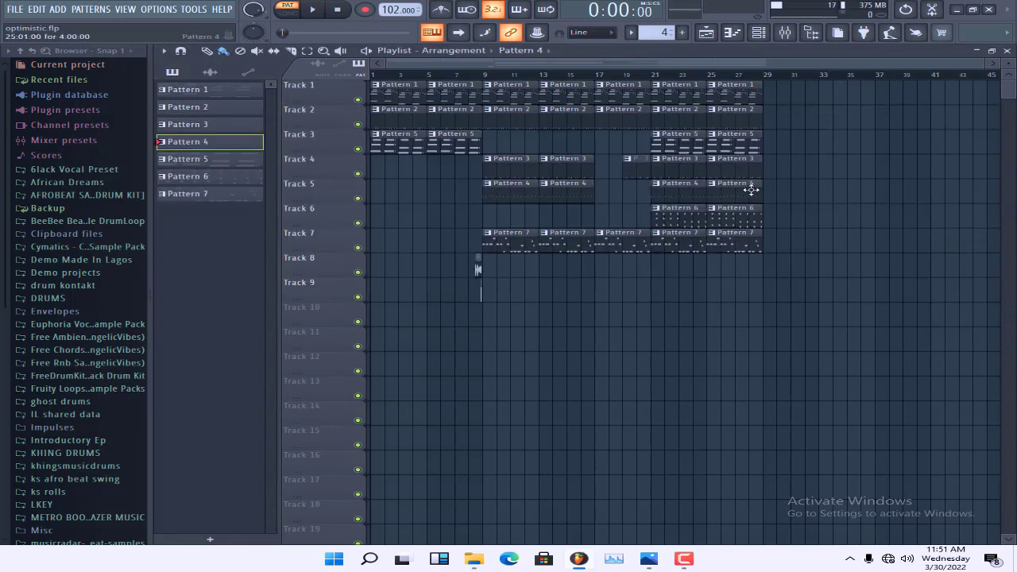
Play Pattern 3 in the channel rack and examine its SAUCE 10 and SAUCE 4 steps along the full pattern.
left_click(507, 172)
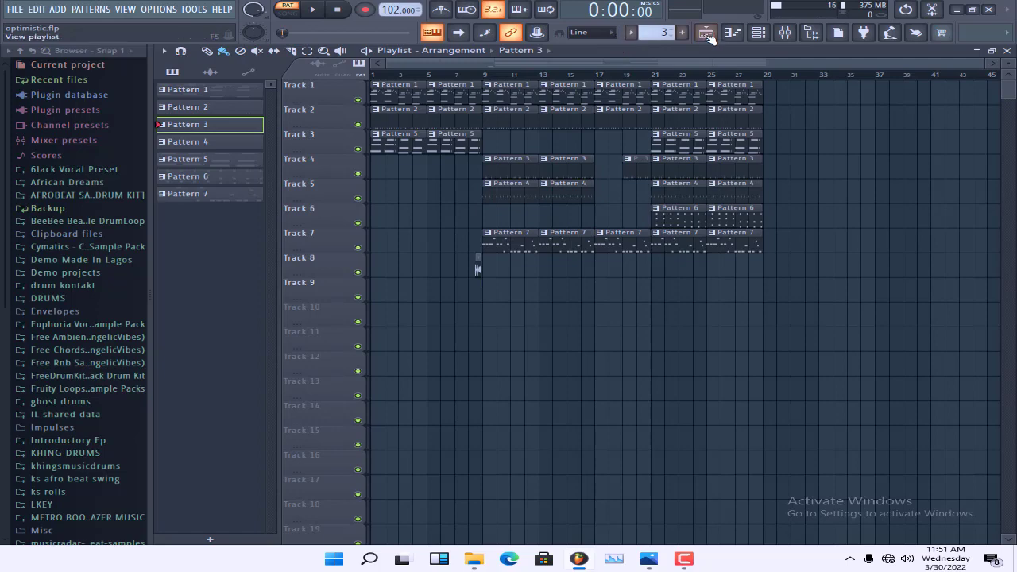
left_click(758, 31)
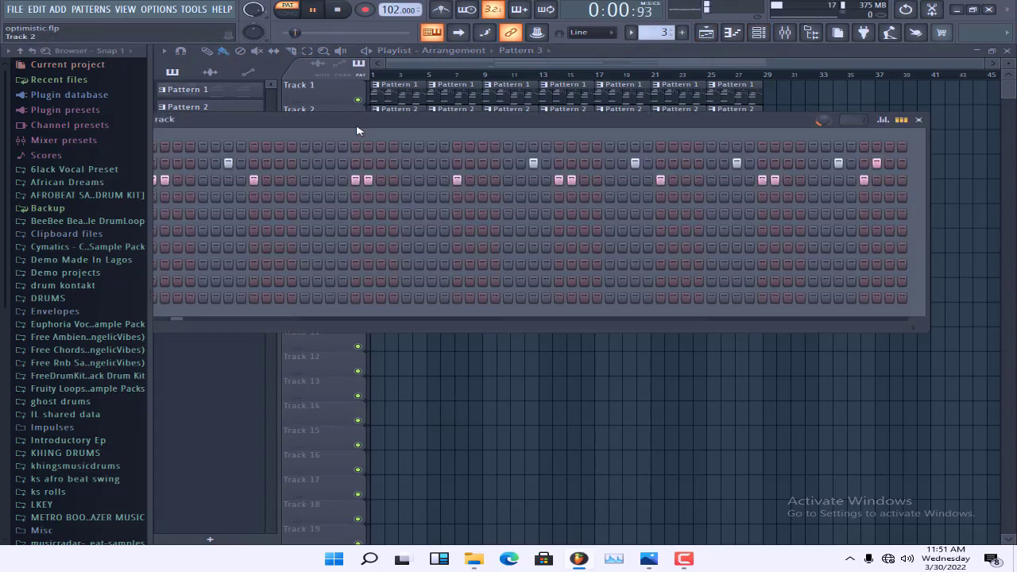
left_click_drag(357, 130, 409, 127)
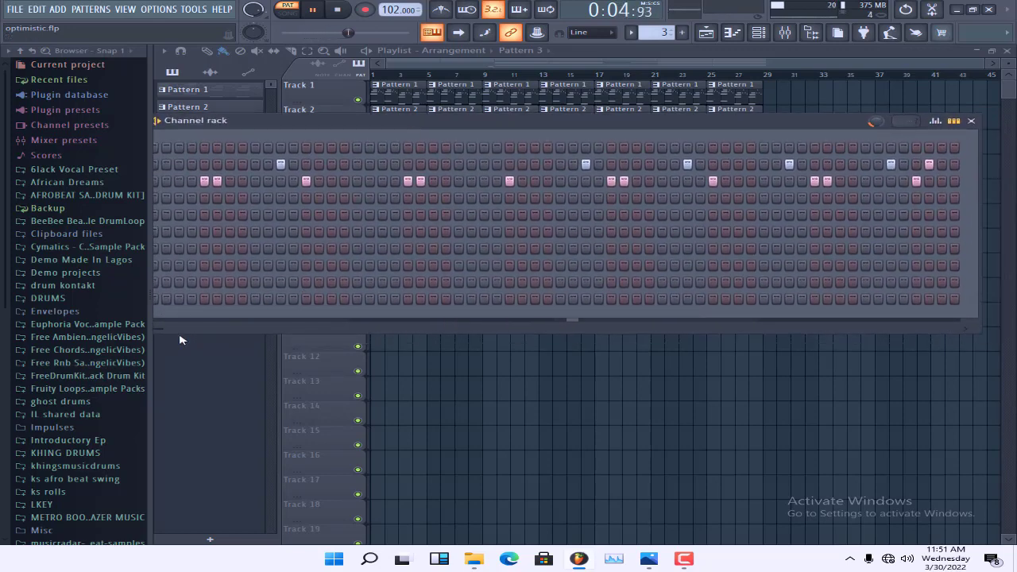
left_click_drag(161, 331, 158, 332)
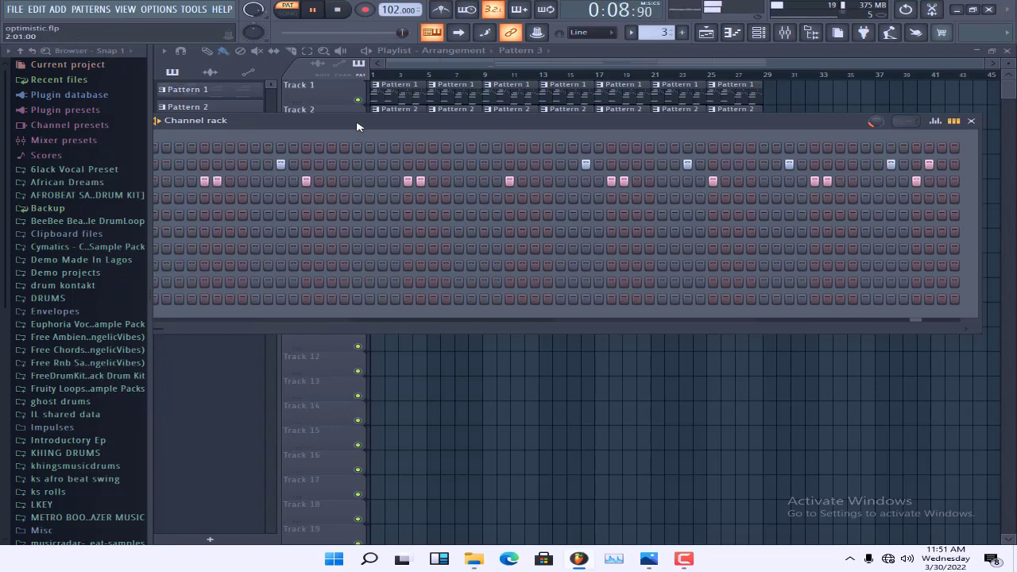
left_click_drag(357, 126, 391, 125)
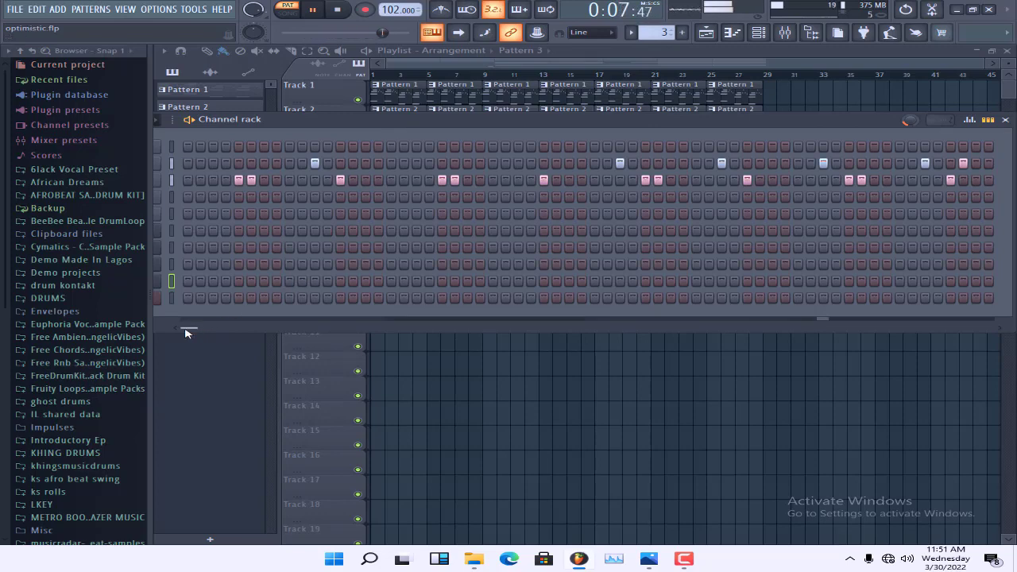
left_click_drag(185, 333, 201, 331)
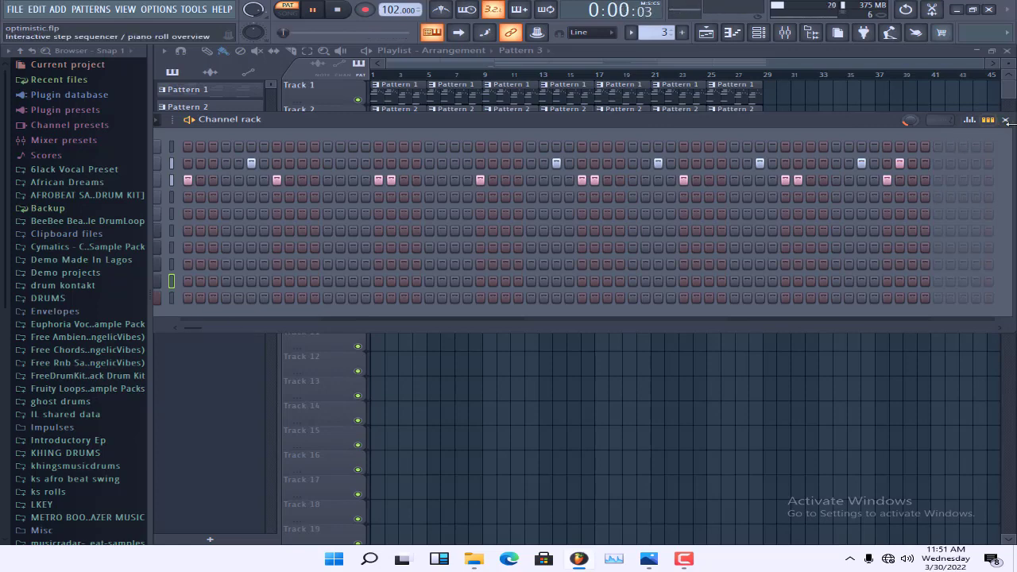
left_click(1006, 120)
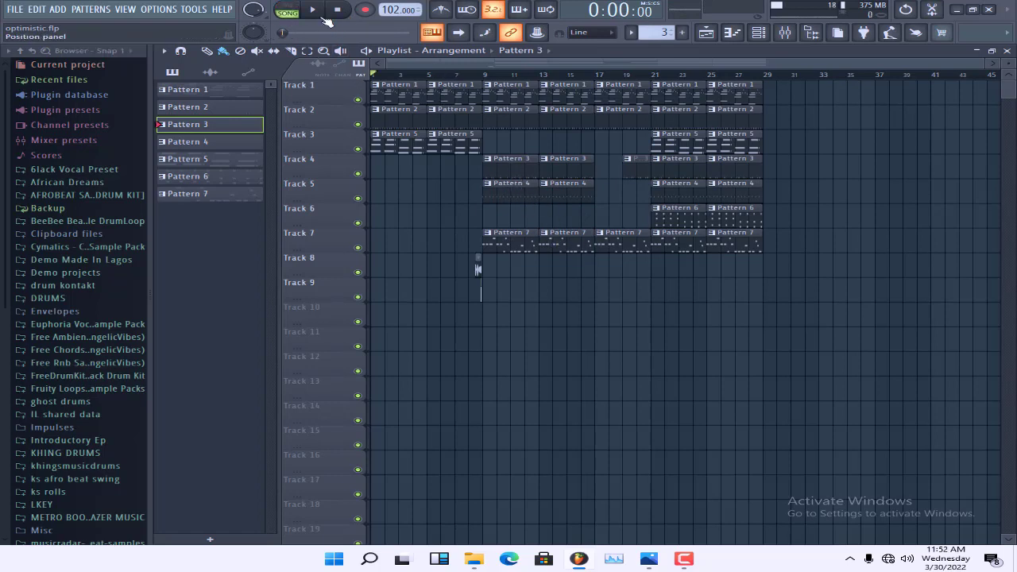
Play the full playlist arrangement from the start in song mode.
left_click(313, 11)
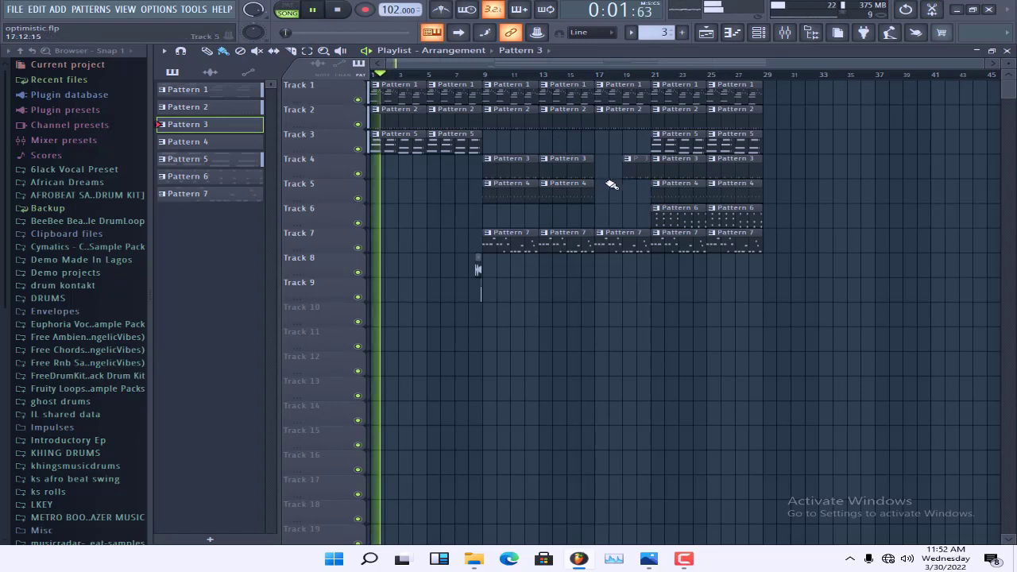